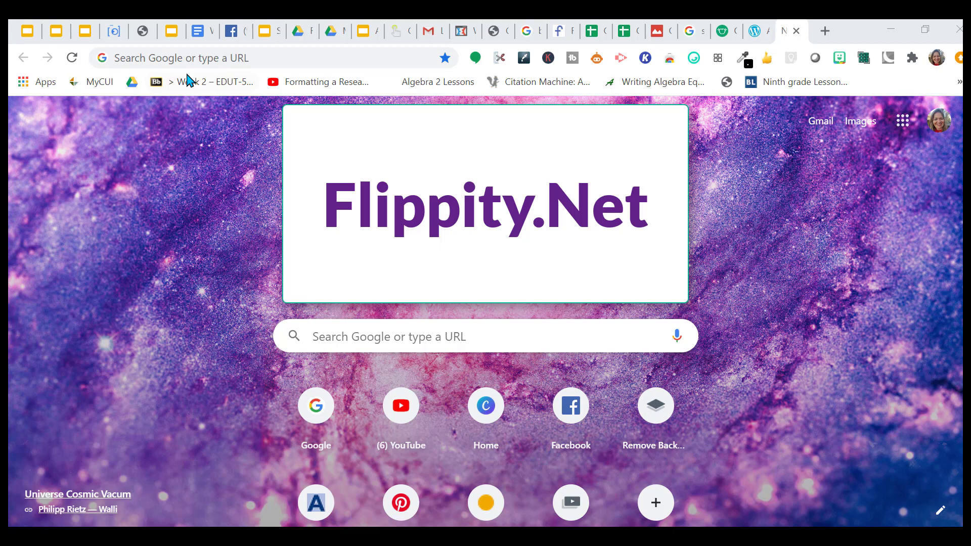
Load flippity.net and scroll the homepage to the Random Name Picker card.
{"action": "left_click", "coordinate": [175, 57]}
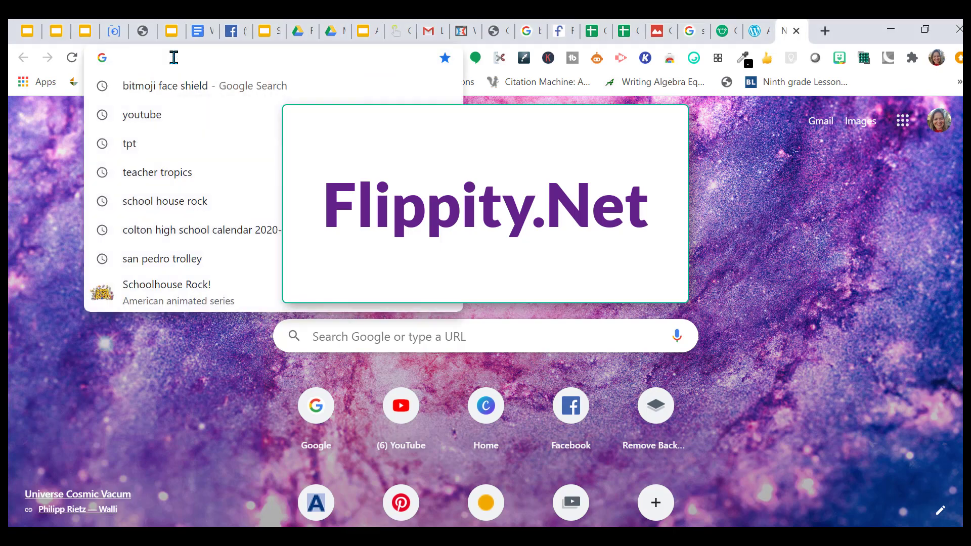
{"action": "type", "text": "fl"}
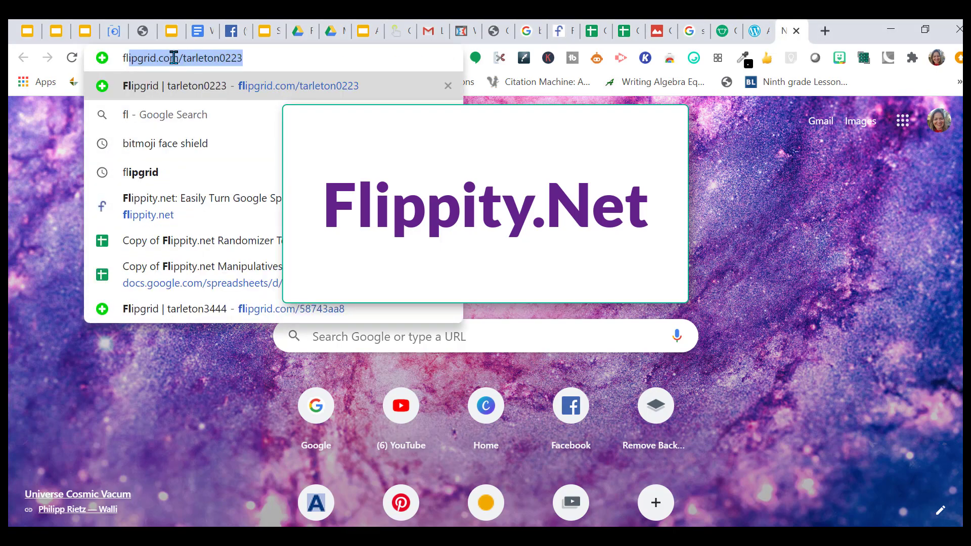
{"action": "type", "text": "ippity."}
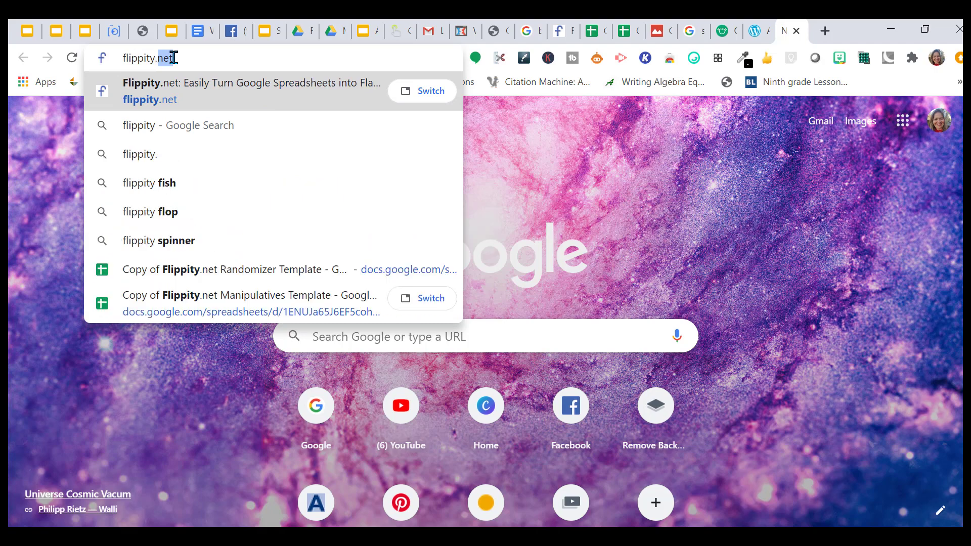
{"action": "type", "text": "net"}
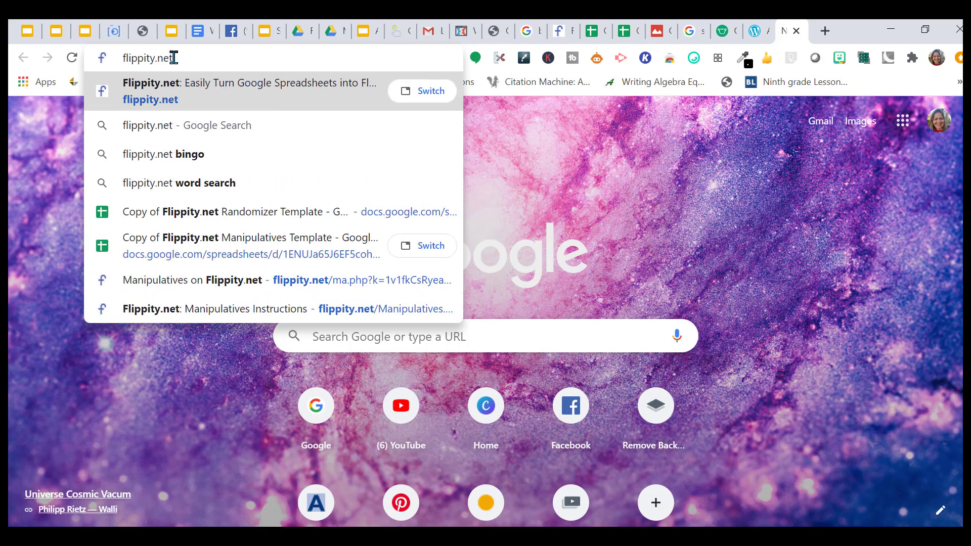
{"action": "key", "text": "Return"}
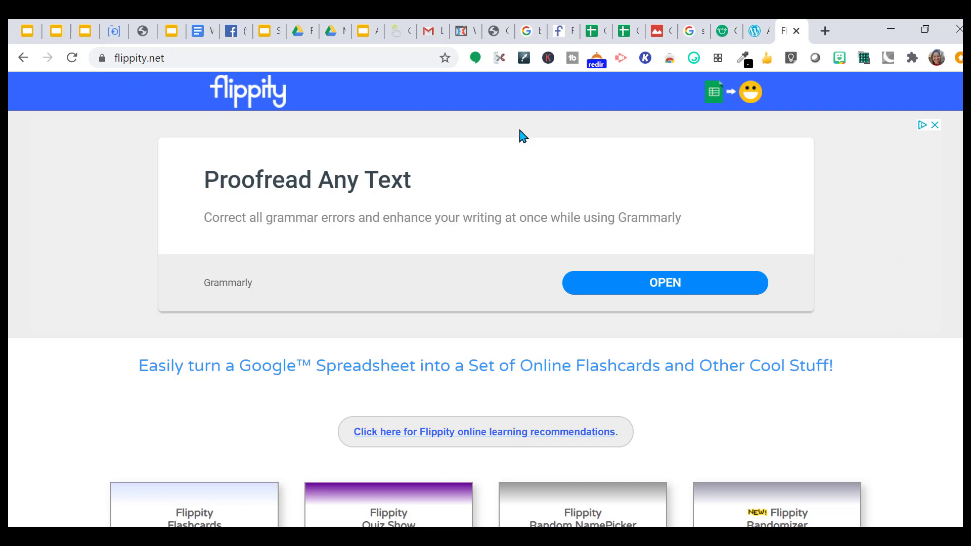
{"action": "scroll", "coordinate": [485, 300], "scroll_direction": "down", "scroll_amount": 7}
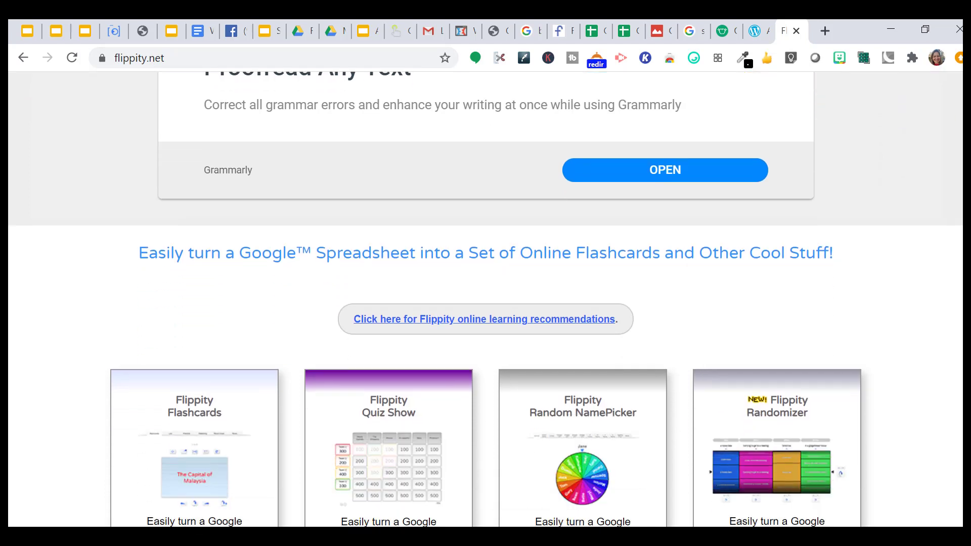
{"action": "scroll", "coordinate": [485, 299], "scroll_direction": "down", "scroll_amount": 5}
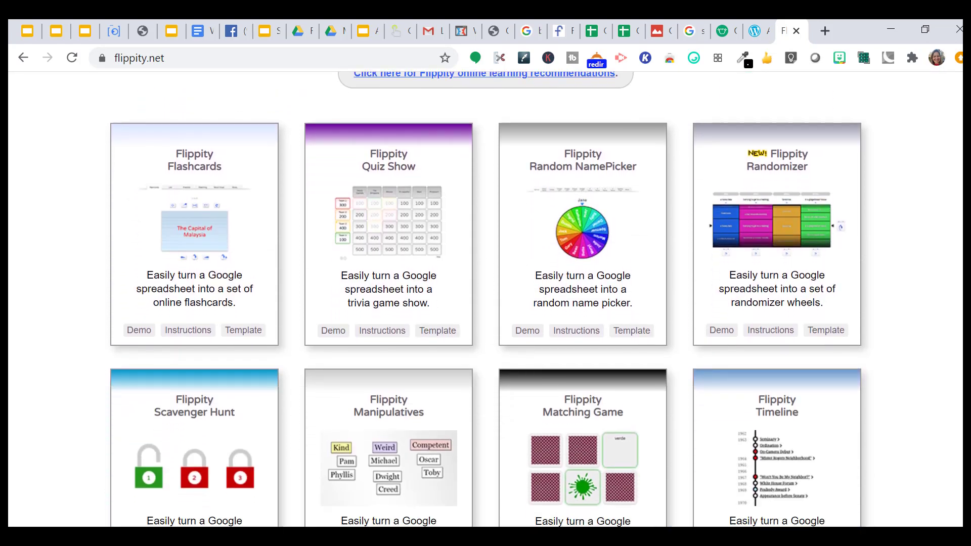
{"action": "scroll", "coordinate": [486, 299], "scroll_direction": "down", "scroll_amount": 4}
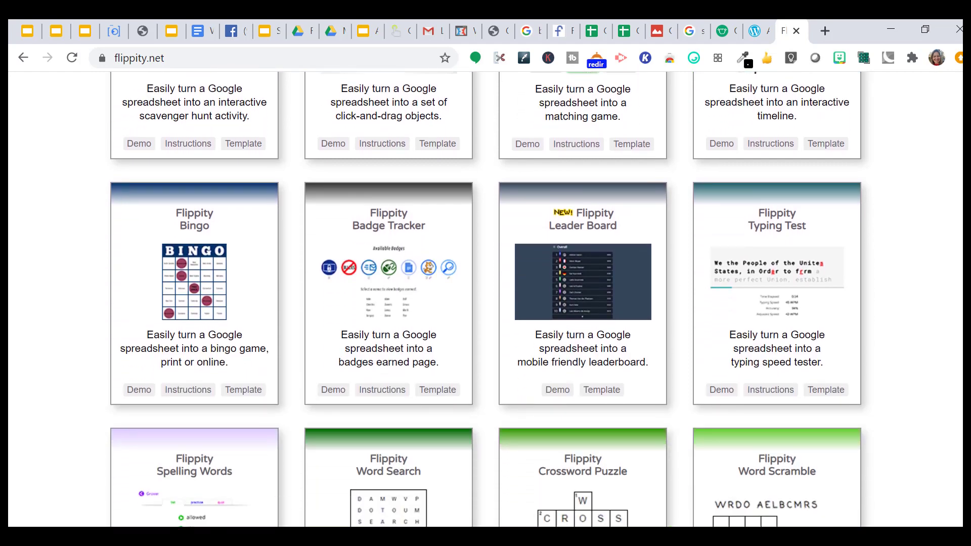
{"action": "scroll", "coordinate": [485, 299], "scroll_direction": "up", "scroll_amount": 9}
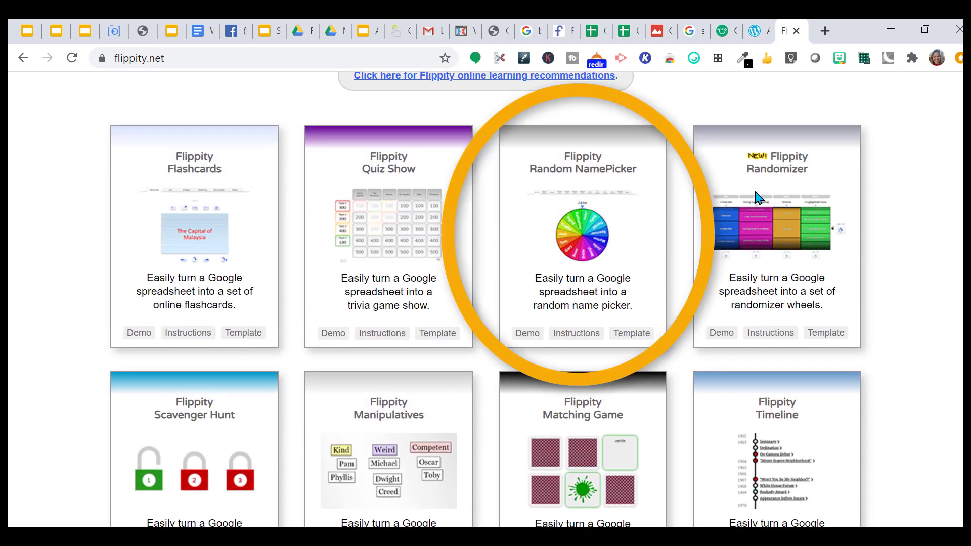
Copy the Random Name Picker template and rename it 'Sample of Flippity.net Random Name Picker Template'.
{"action": "left_click", "coordinate": [629, 334]}
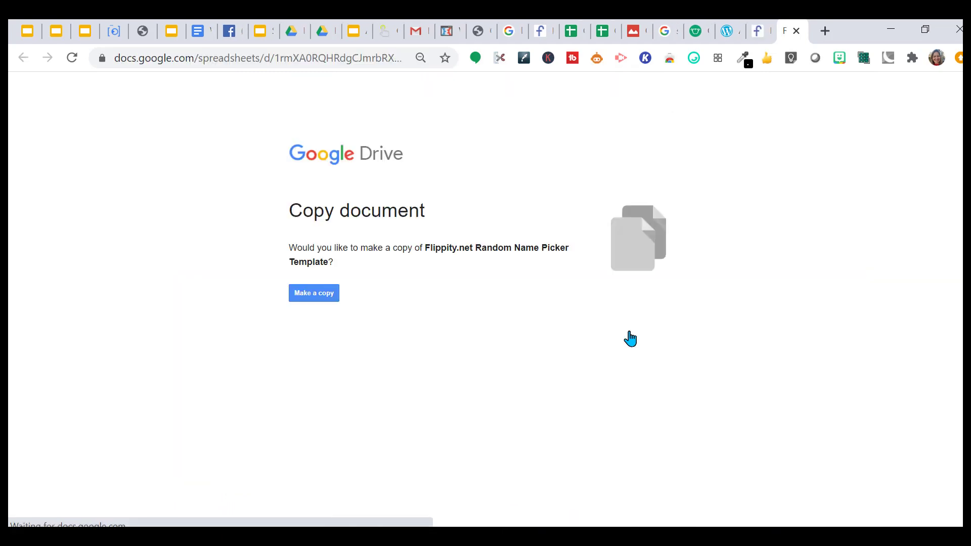
{"action": "left_click", "coordinate": [318, 303]}
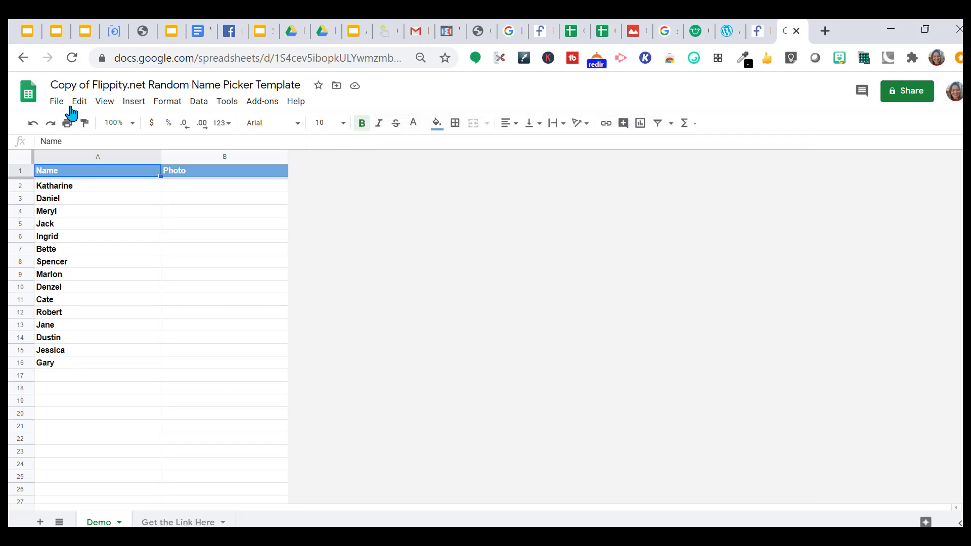
{"action": "left_click", "coordinate": [77, 84]}
{"action": "key", "text": "BackSpace"}
{"action": "key", "text": "BackSpace"}
{"action": "key", "text": "BackSpace"}
{"action": "key", "text": "BackSpace"}
{"action": "key", "text": "BackSpace"}
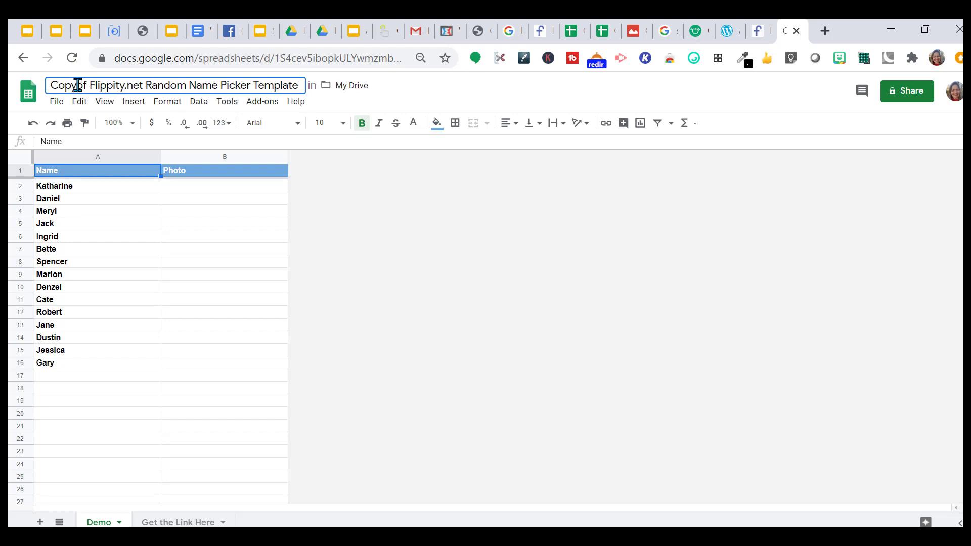
{"action": "type", "text": "Sample of"}
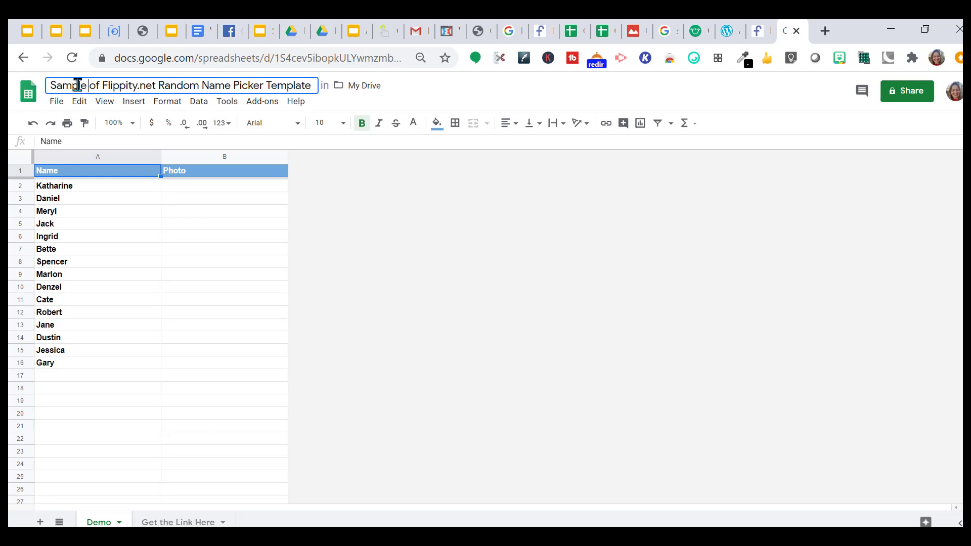
{"action": "left_click", "coordinate": [54, 105]}
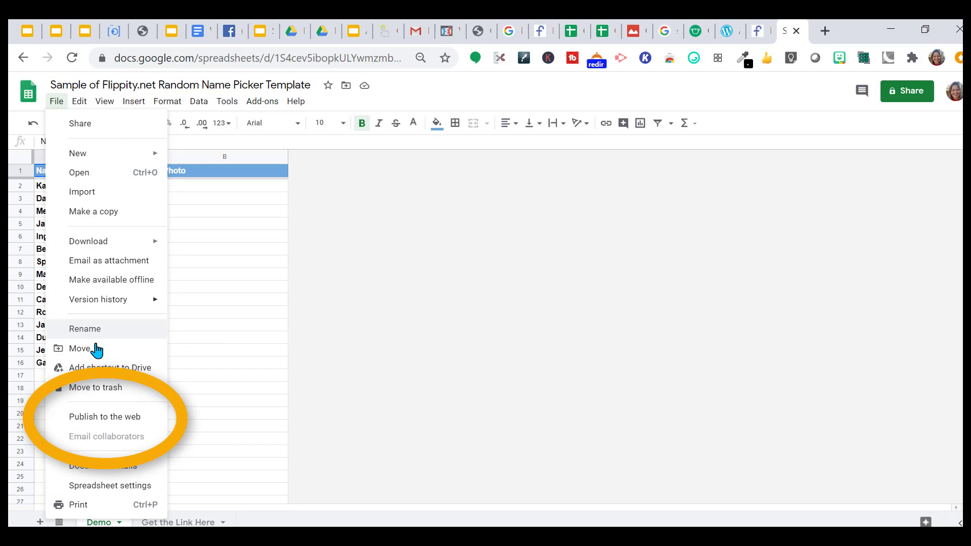
Publish the whole spreadsheet to the web, then follow the Flippity link in cell A2 of 'Get the Link Here'.
{"action": "left_click", "coordinate": [109, 417]}
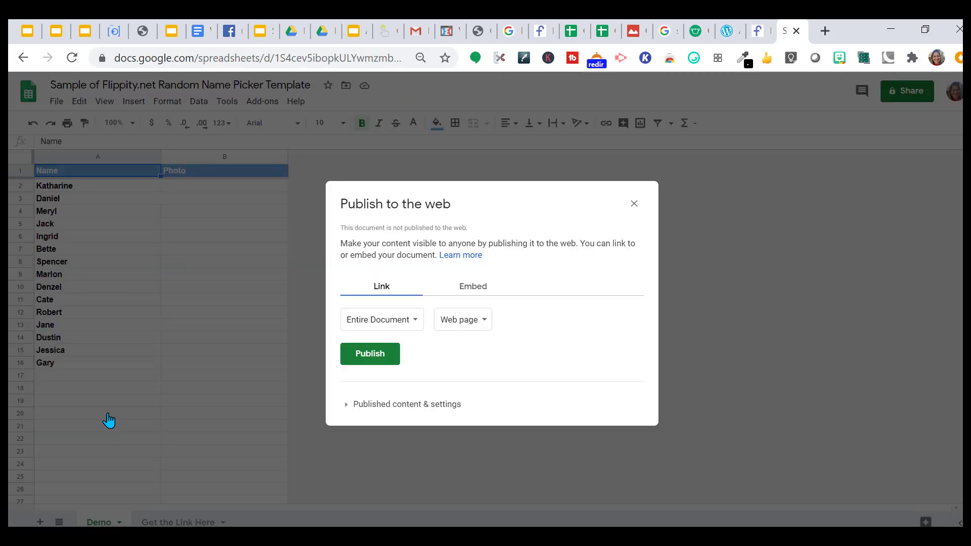
{"action": "left_click", "coordinate": [365, 357]}
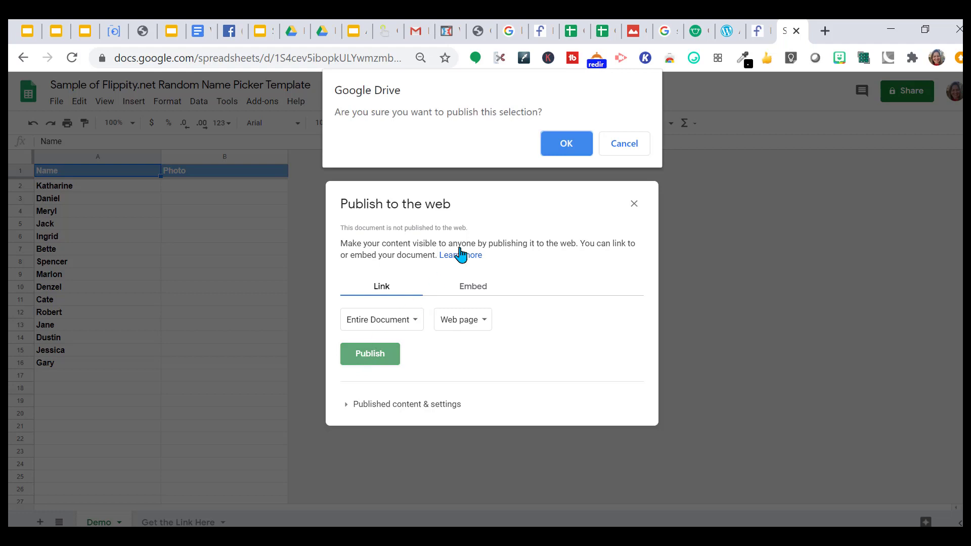
{"action": "left_click", "coordinate": [562, 147]}
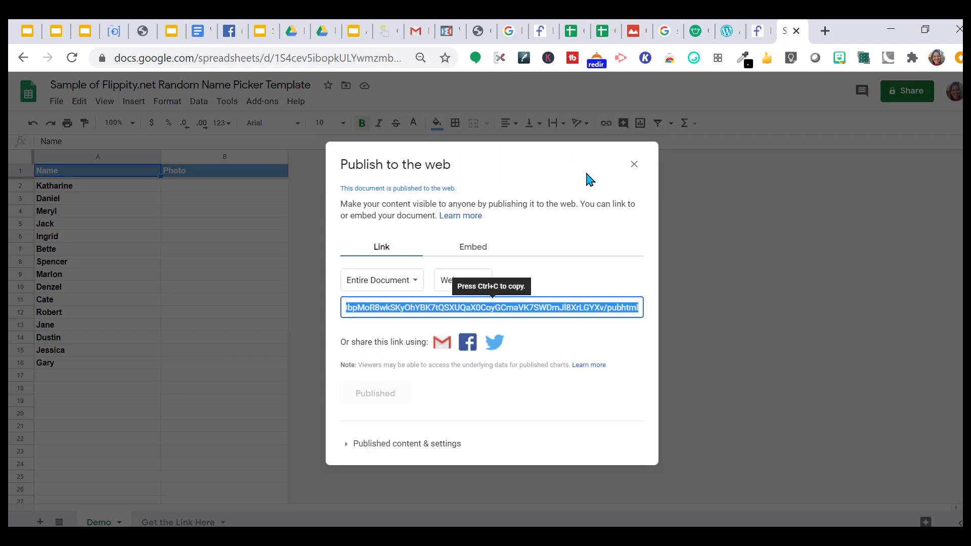
{"action": "left_click", "coordinate": [634, 165]}
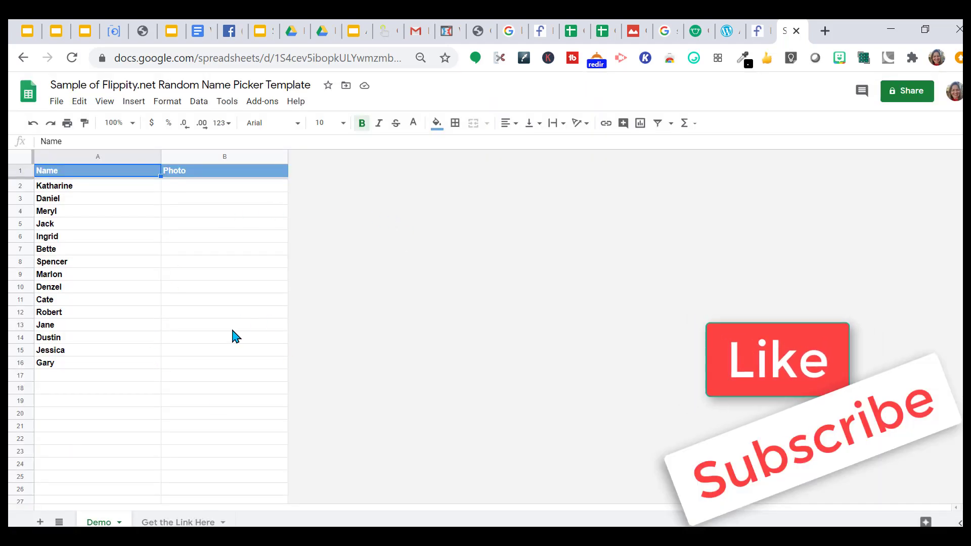
{"action": "left_click", "coordinate": [198, 522]}
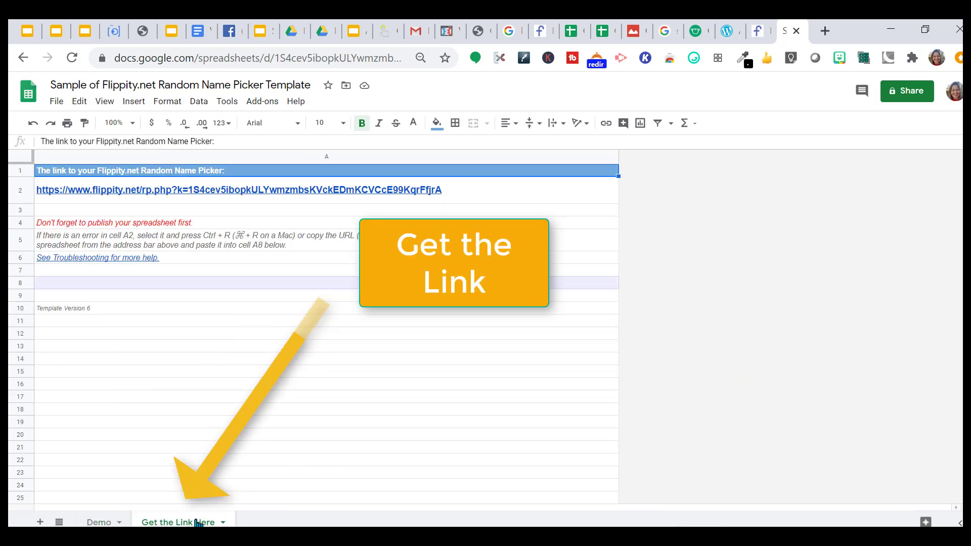
{"action": "left_click", "coordinate": [264, 193]}
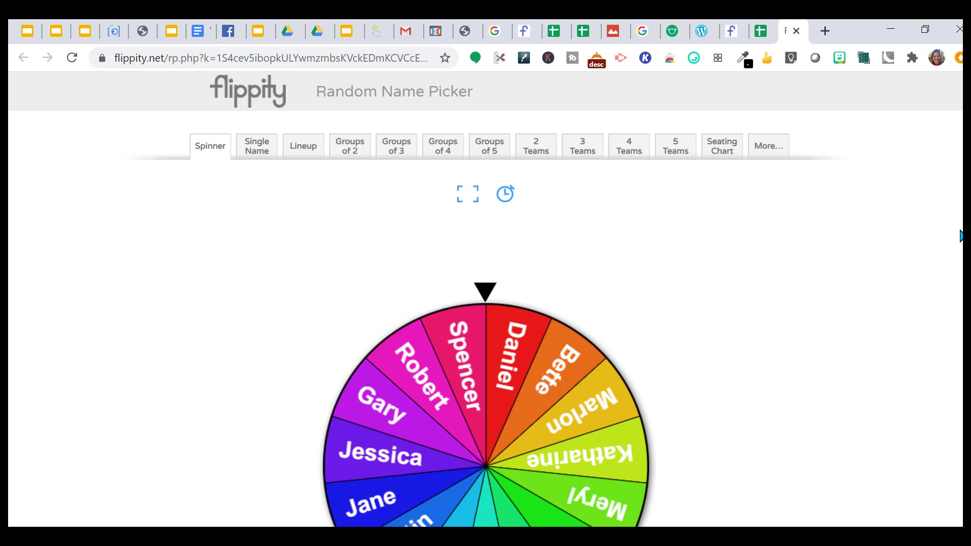
Spin the name wheel twice, landing first on Bette and then on Jack.
{"action": "scroll", "coordinate": [960, 236], "scroll_direction": "down", "scroll_amount": 1}
{"action": "scroll", "coordinate": [959, 235], "scroll_direction": "down", "scroll_amount": 3}
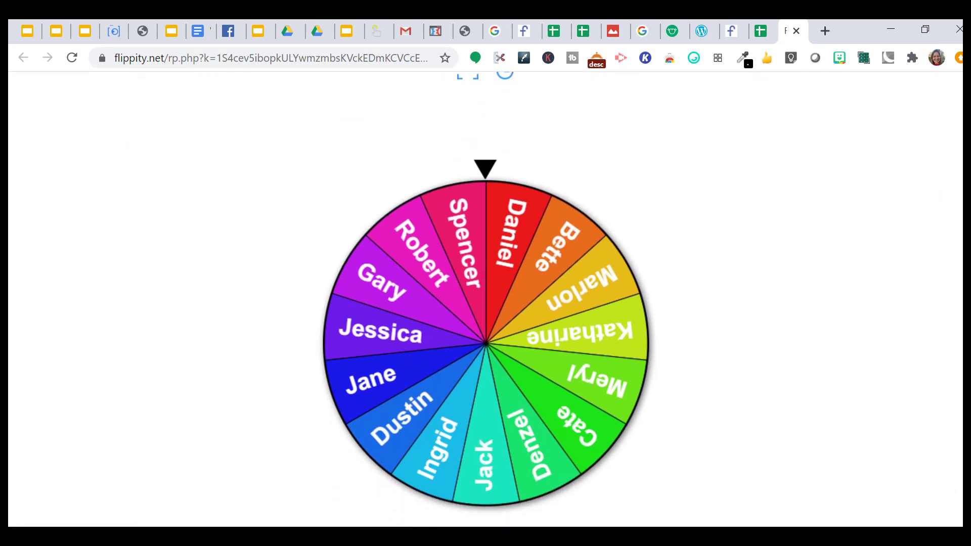
{"action": "left_click", "coordinate": [484, 168]}
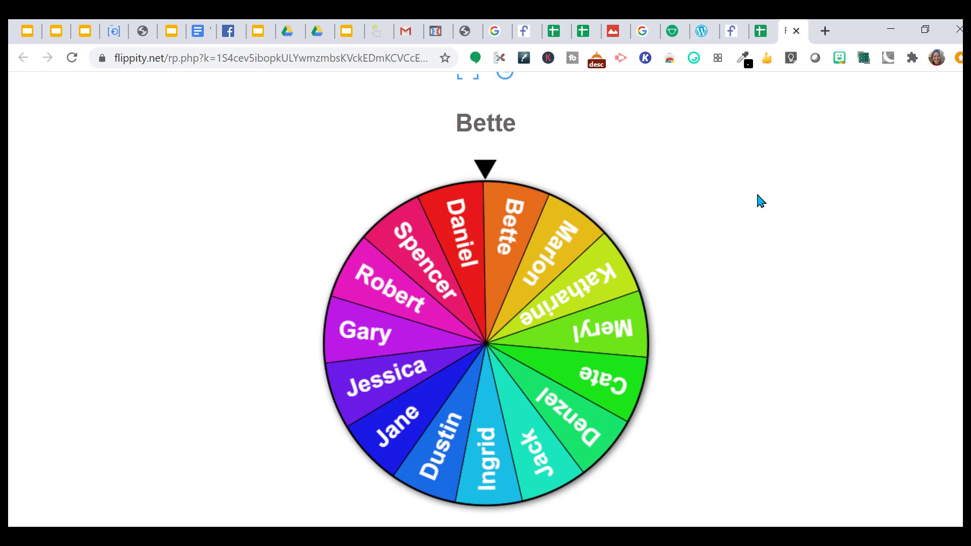
{"action": "left_click", "coordinate": [486, 176]}
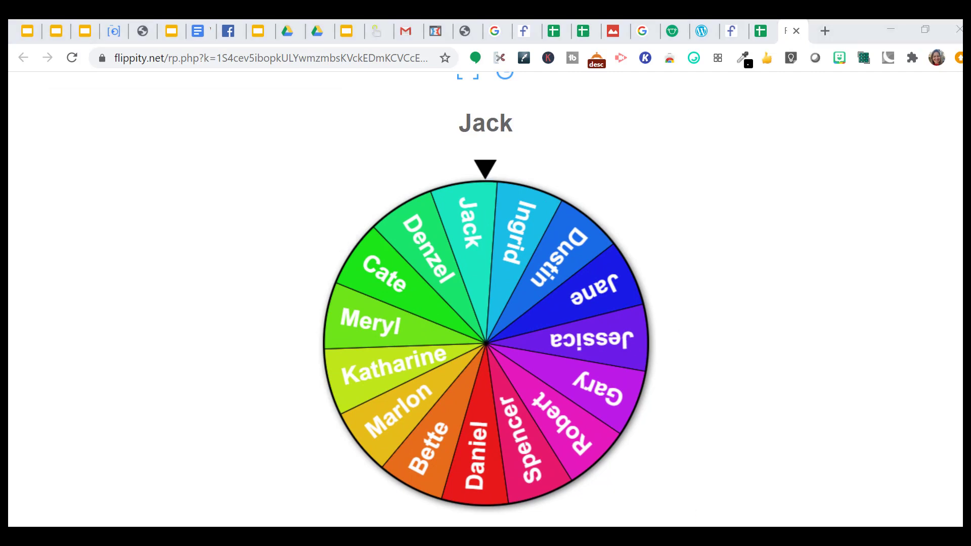
{"action": "scroll", "coordinate": [486, 304], "scroll_direction": "up", "scroll_amount": 3}
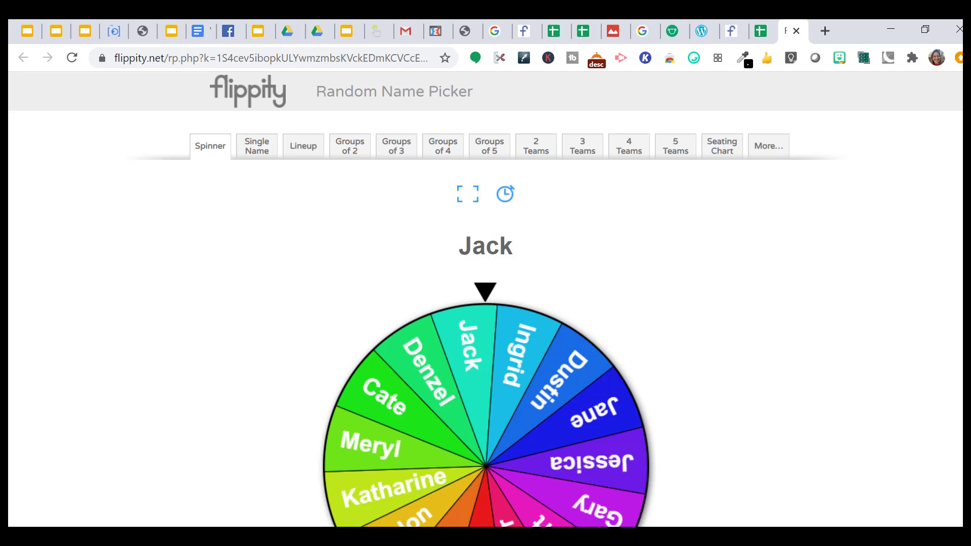
Draw and reshuffle a single random name, then step the numbered lineup to number 6, Bette.
{"action": "left_click", "coordinate": [257, 151]}
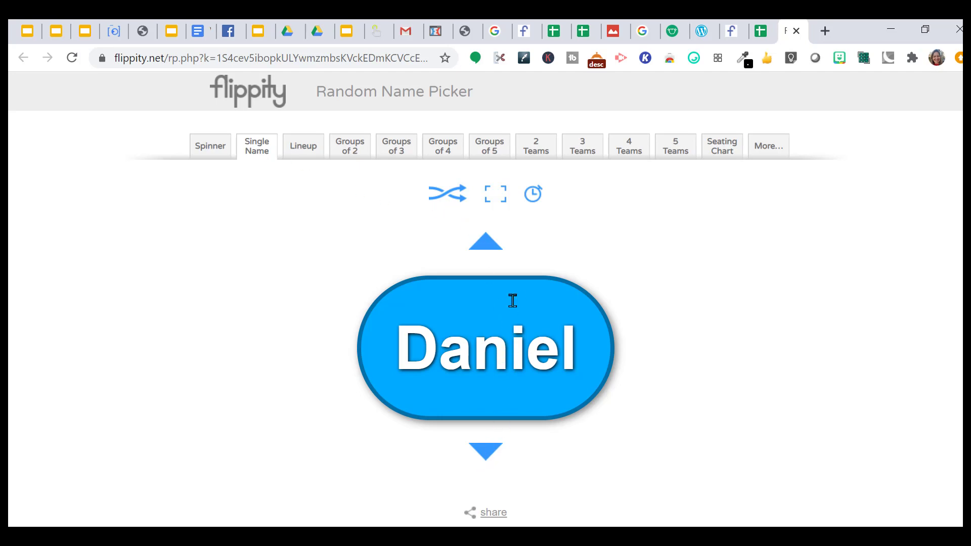
{"action": "left_click", "coordinate": [447, 196]}
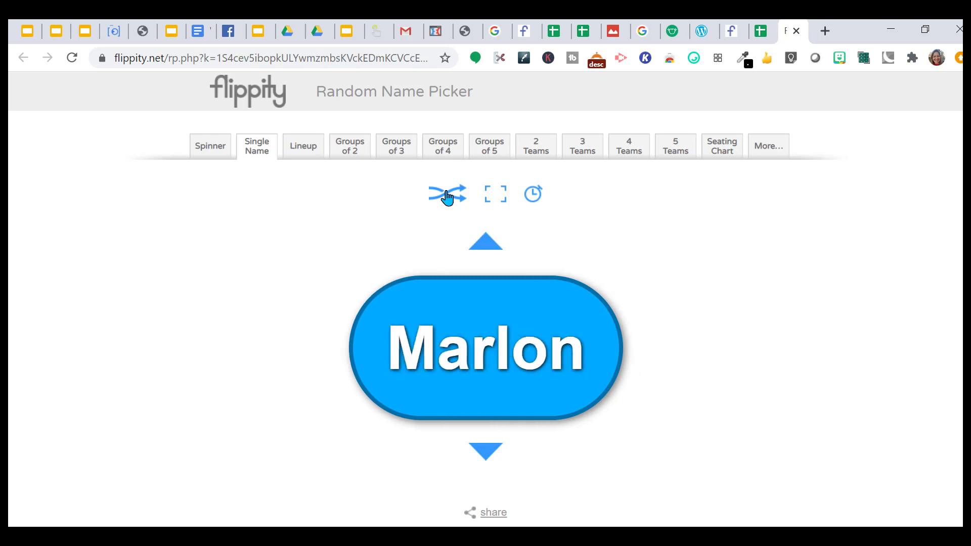
{"action": "left_click", "coordinate": [306, 146]}
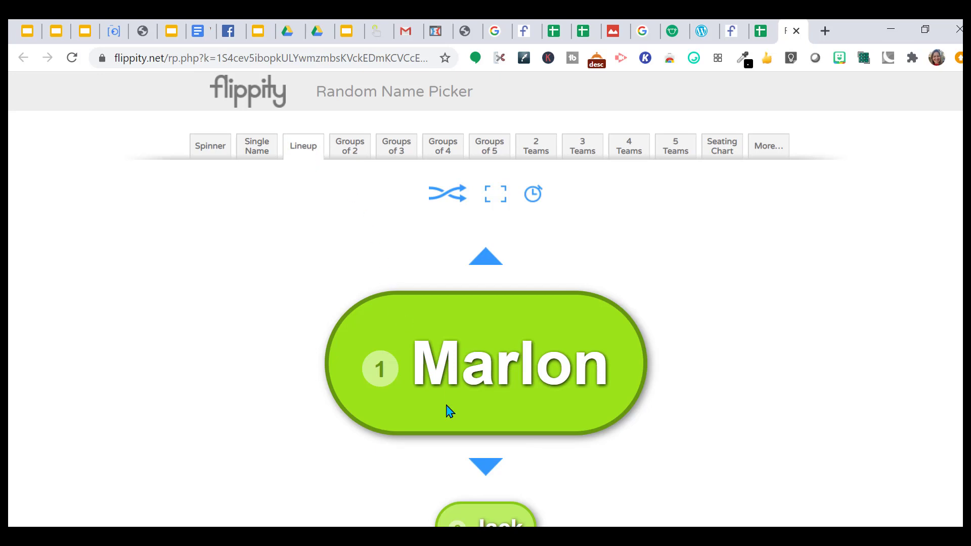
{"action": "left_click", "coordinate": [493, 471]}
{"action": "left_click", "coordinate": [493, 472]}
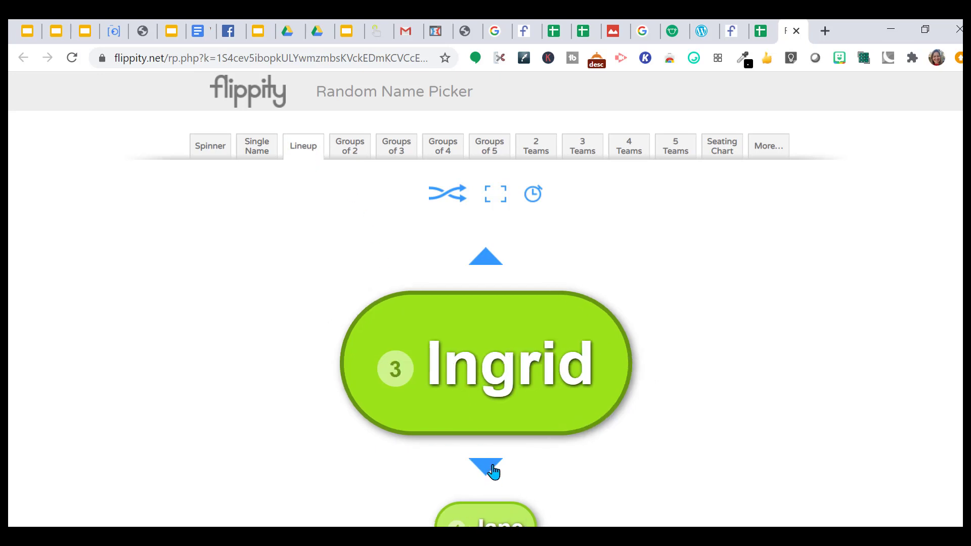
{"action": "left_click", "coordinate": [494, 471]}
{"action": "left_click", "coordinate": [493, 471]}
{"action": "left_click", "coordinate": [494, 471]}
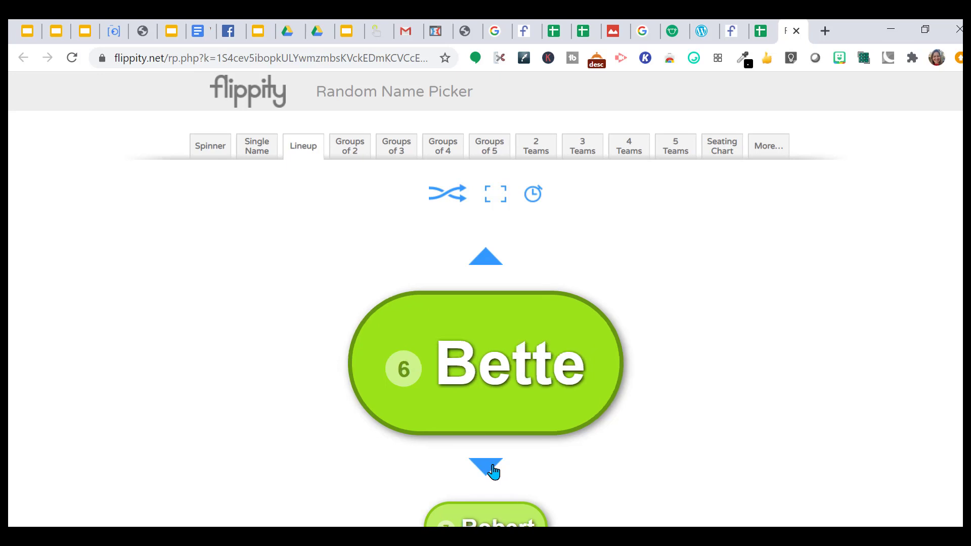
Show the names in groups of 2 and reshuffle twice until Cate and Dustin form pair 1.
{"action": "left_click", "coordinate": [350, 153]}
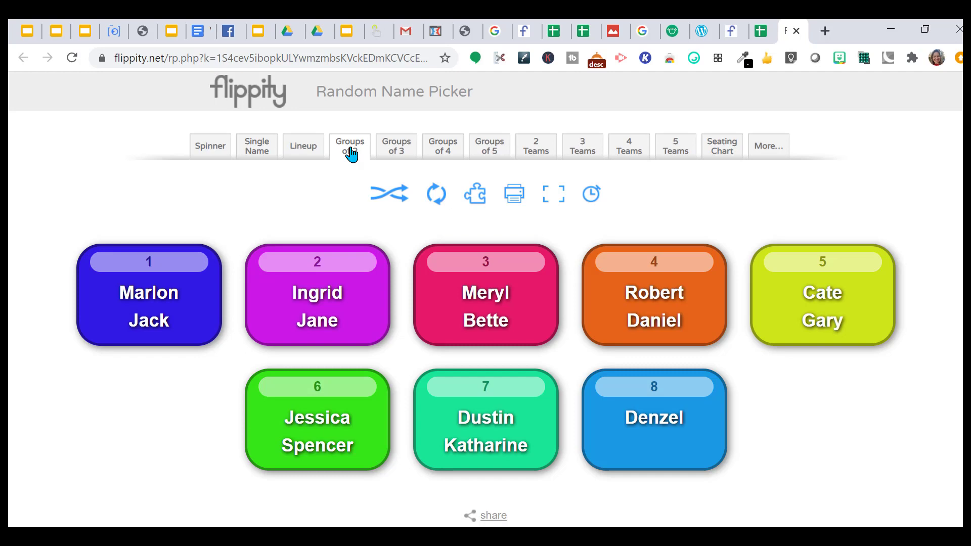
{"action": "left_click", "coordinate": [389, 194]}
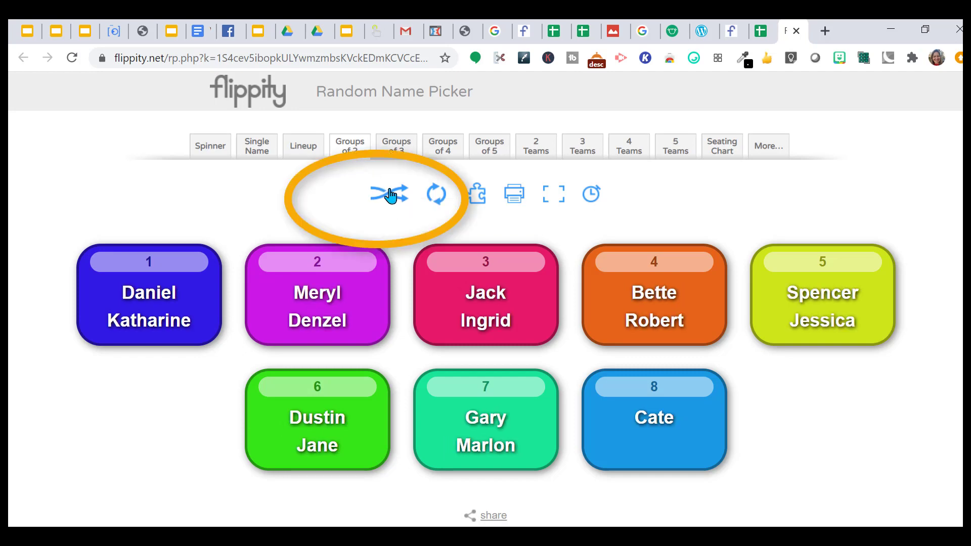
{"action": "left_click", "coordinate": [389, 193]}
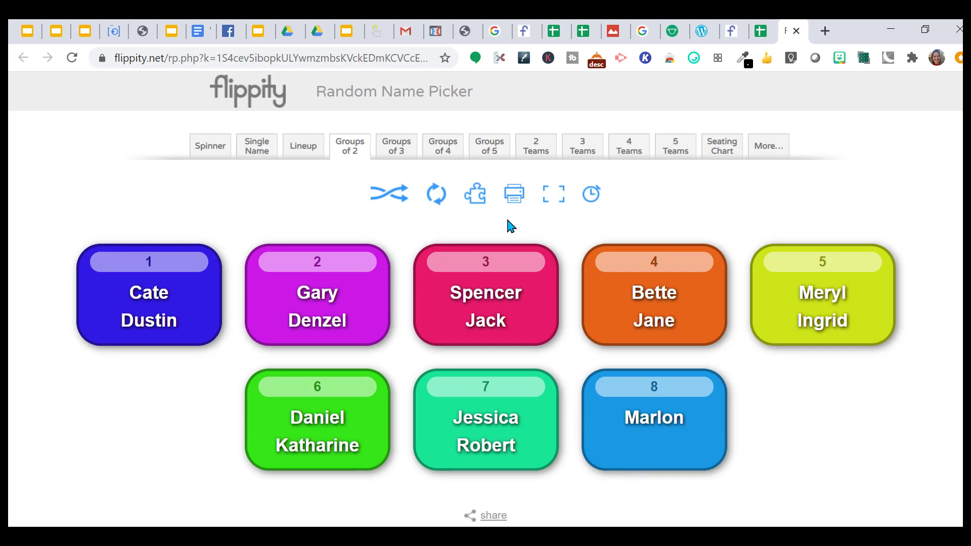
View the names regrouped into groups of 3, 4 and 5.
{"action": "left_click", "coordinate": [403, 149]}
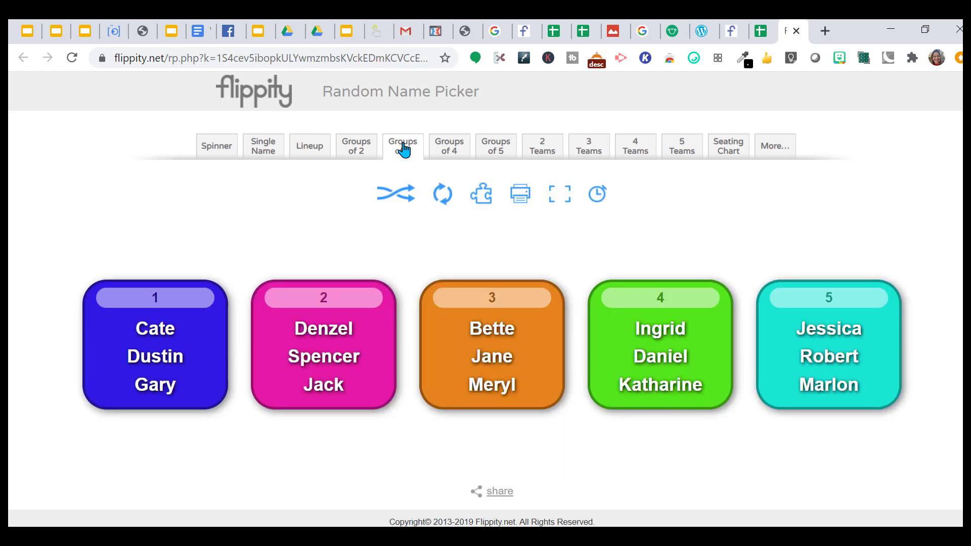
{"action": "left_click", "coordinate": [450, 153]}
{"action": "left_click", "coordinate": [498, 156]}
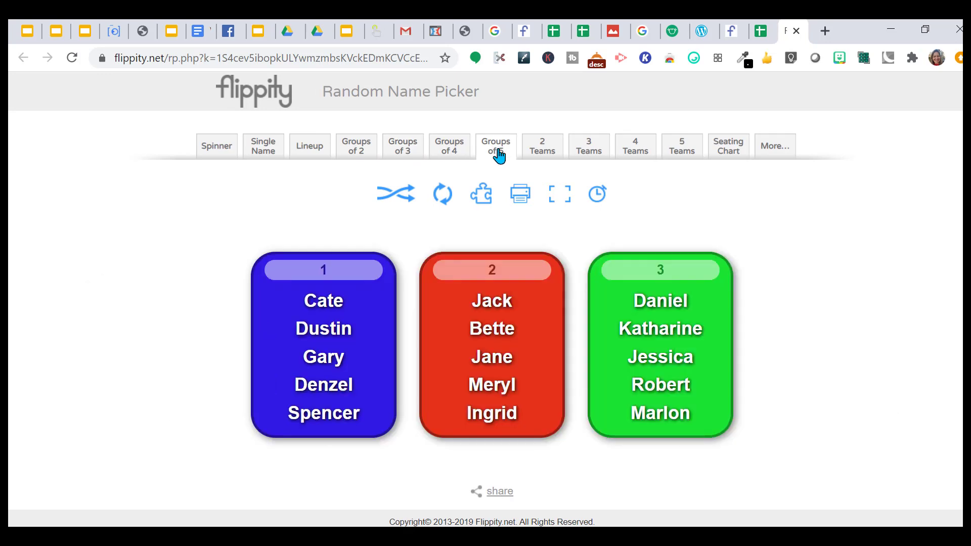
Divide the names into 2, 3, 4 and 5 teams, then show the three-row seating chart.
{"action": "left_click", "coordinate": [545, 156]}
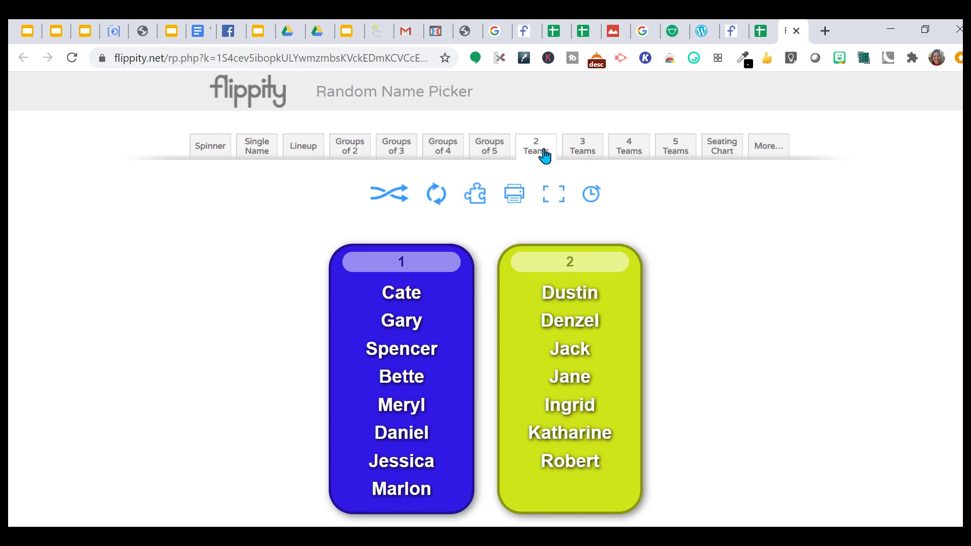
{"action": "left_click", "coordinate": [582, 153]}
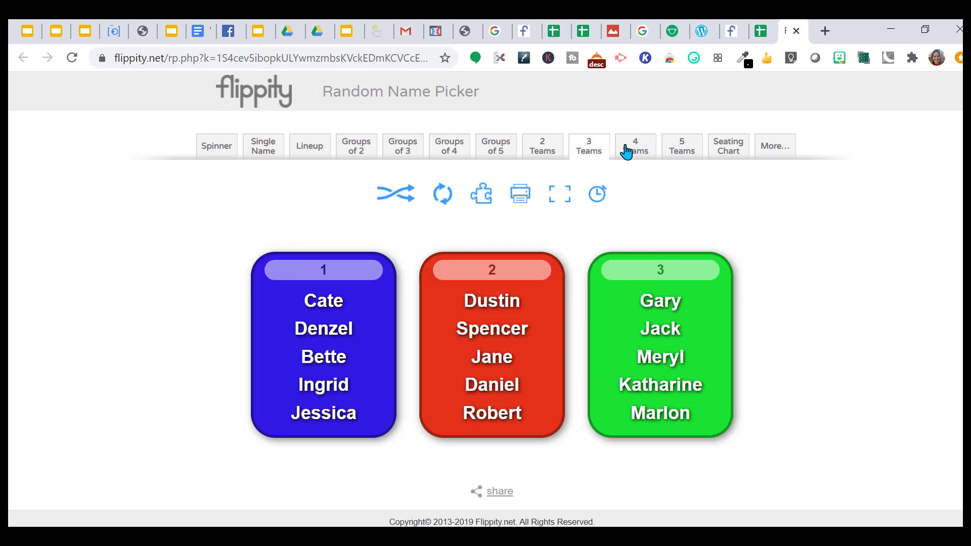
{"action": "left_click", "coordinate": [631, 150]}
{"action": "left_click", "coordinate": [677, 153]}
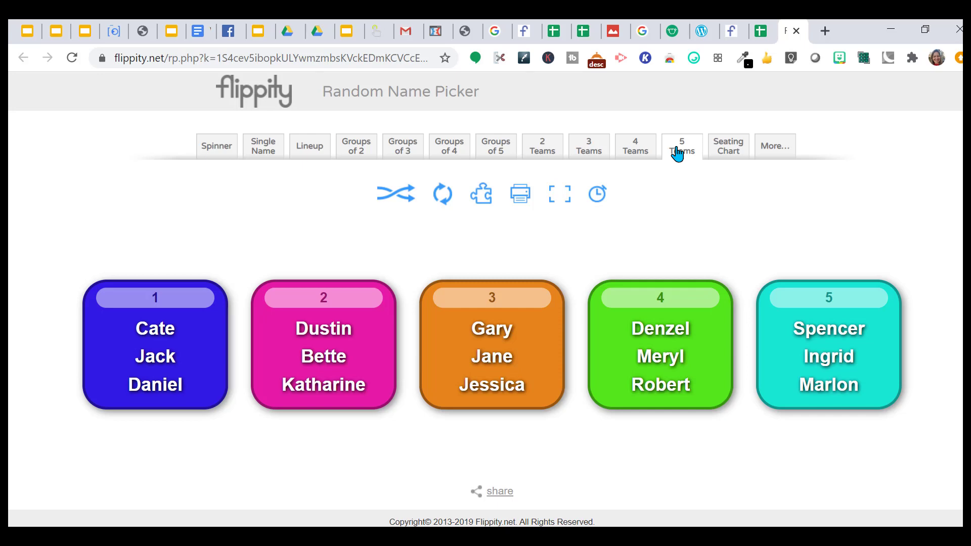
{"action": "left_click", "coordinate": [733, 153]}
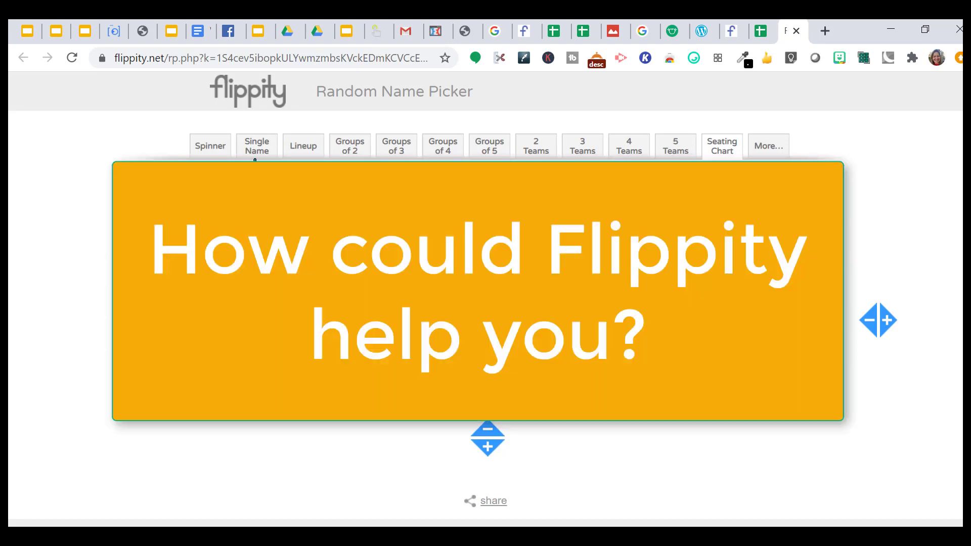
Return to the spinner wheel, with Jack shown as the current pick.
{"action": "left_click", "coordinate": [218, 152]}
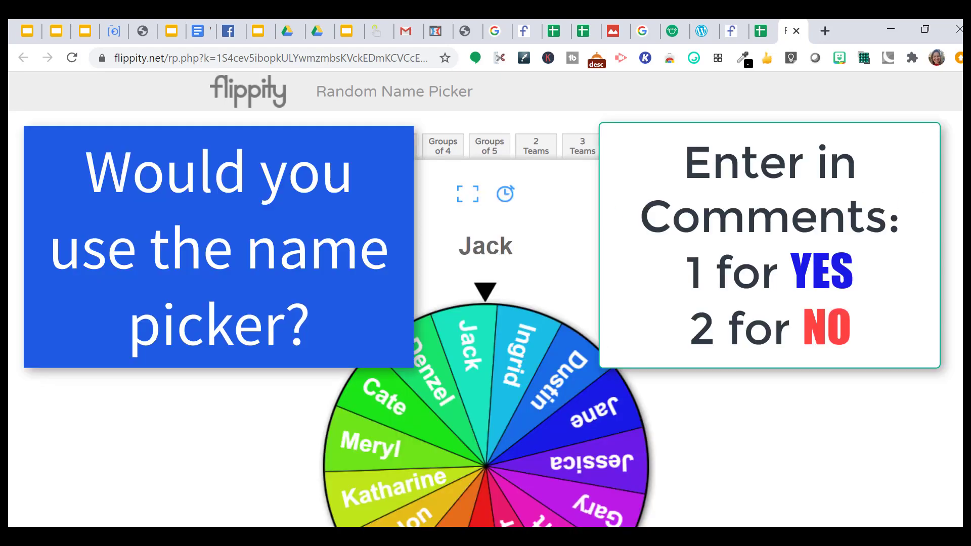
{"action": "scroll", "coordinate": [485, 303], "scroll_direction": "down", "scroll_amount": 3}
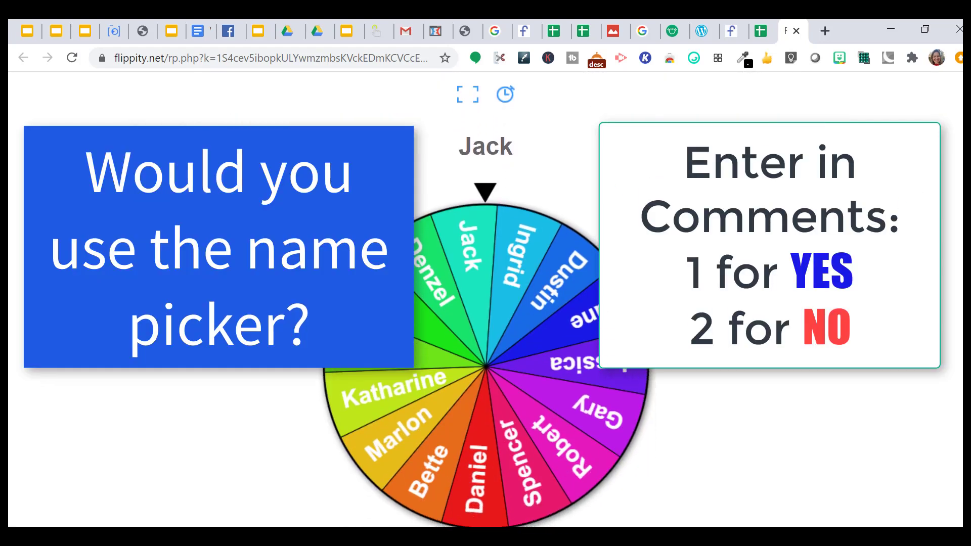